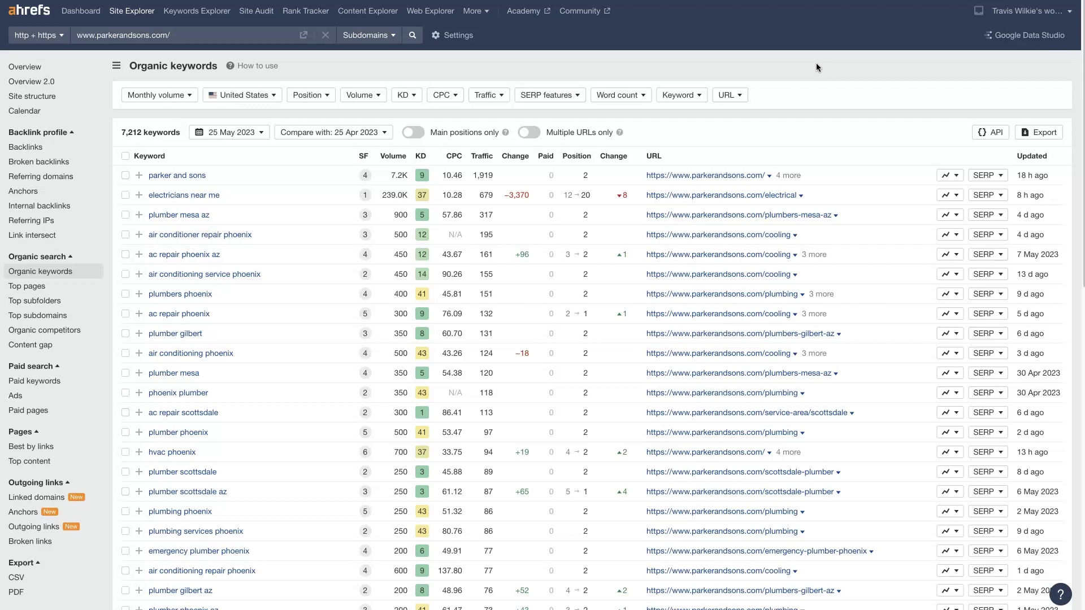
- Move from Parker & Sons' organic keyword rankings to Keywords Explorer
left_click(812, 34)
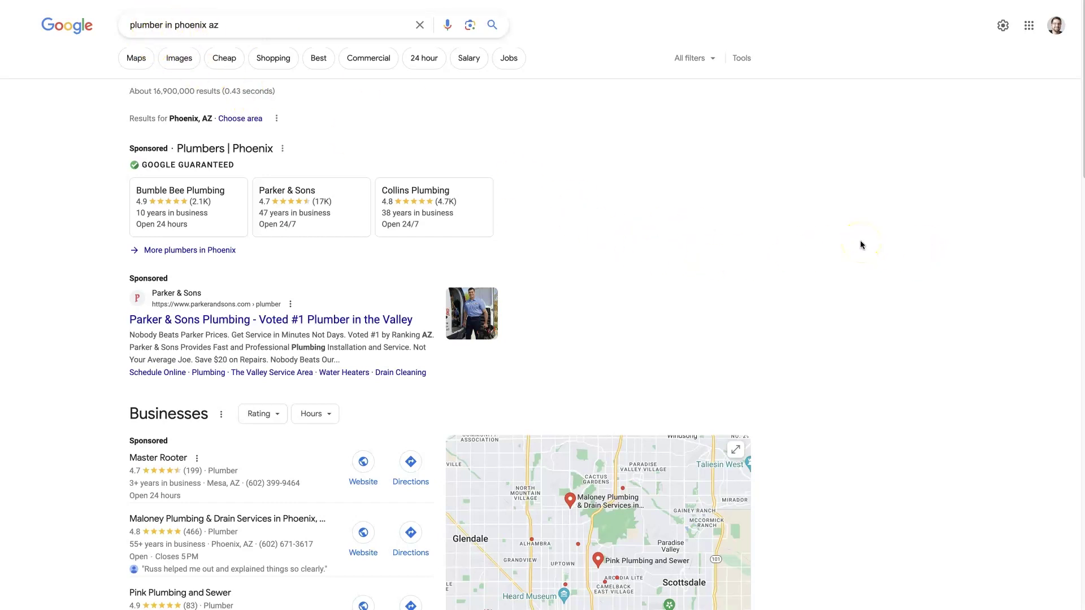
scroll(860, 244, "down", 1)
scroll(860, 245, "down", 3)
scroll(861, 245, "down", 2)
scroll(861, 244, "down", 4)
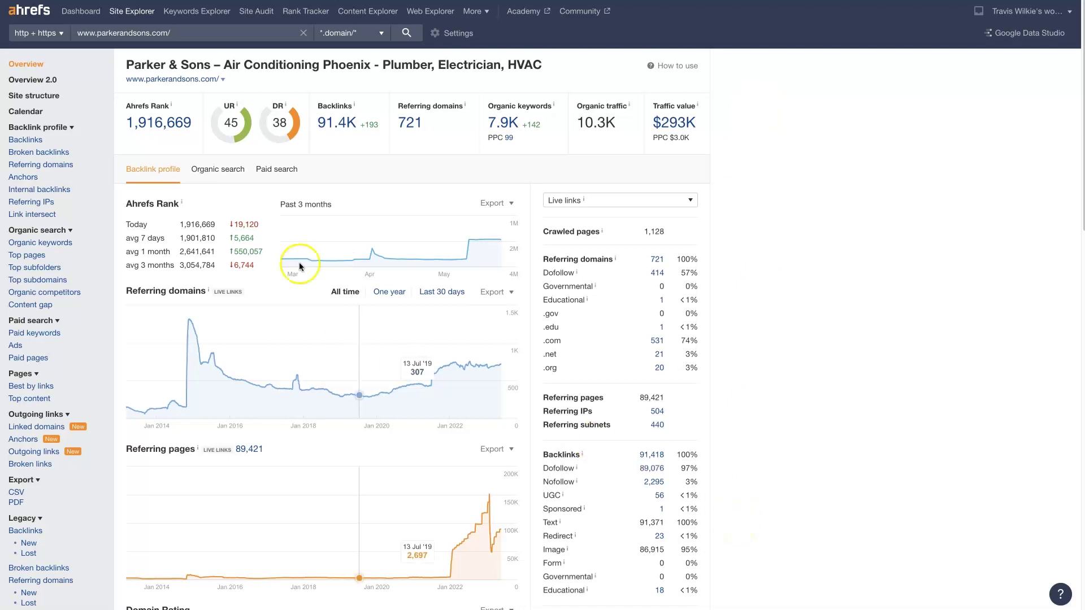
mouse_move(371, 254)
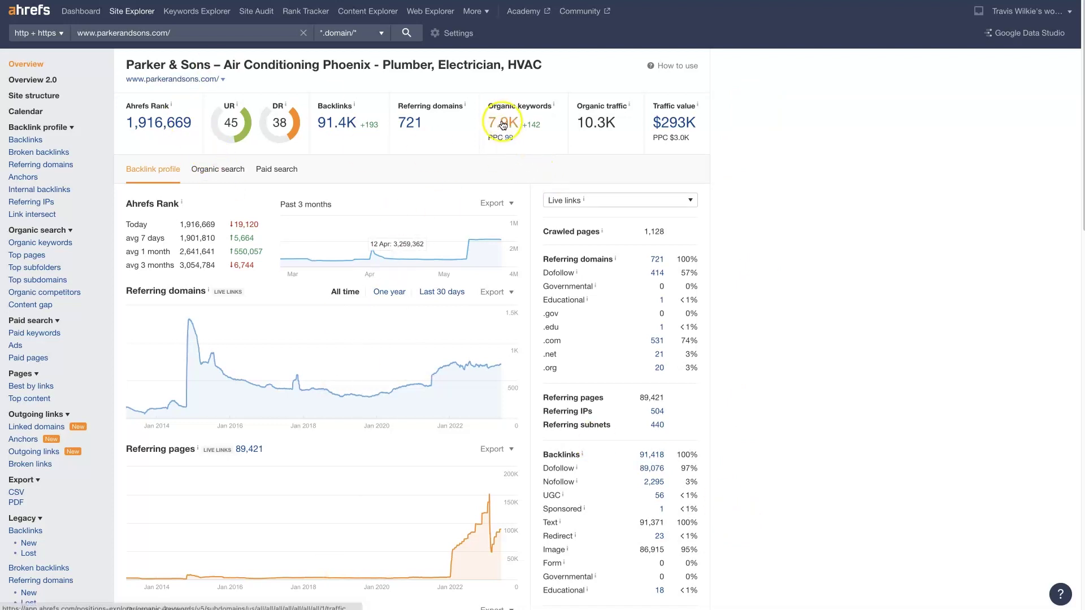
- Browse Parker & Sons' full organic keyword list, then bring up the Diamondback Plumbing overview
left_click(504, 126)
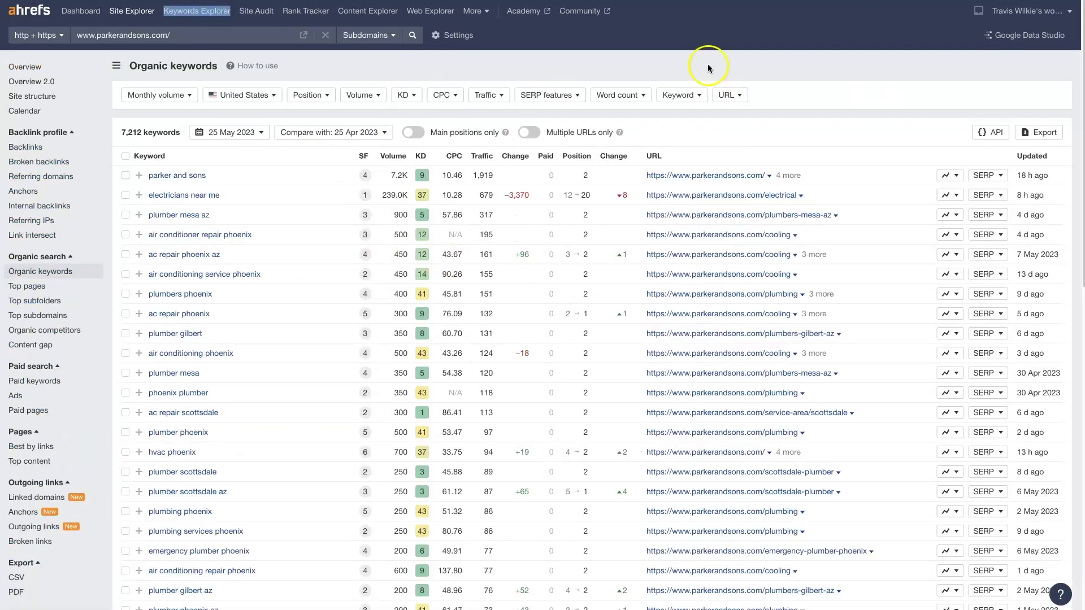
left_click(708, 63)
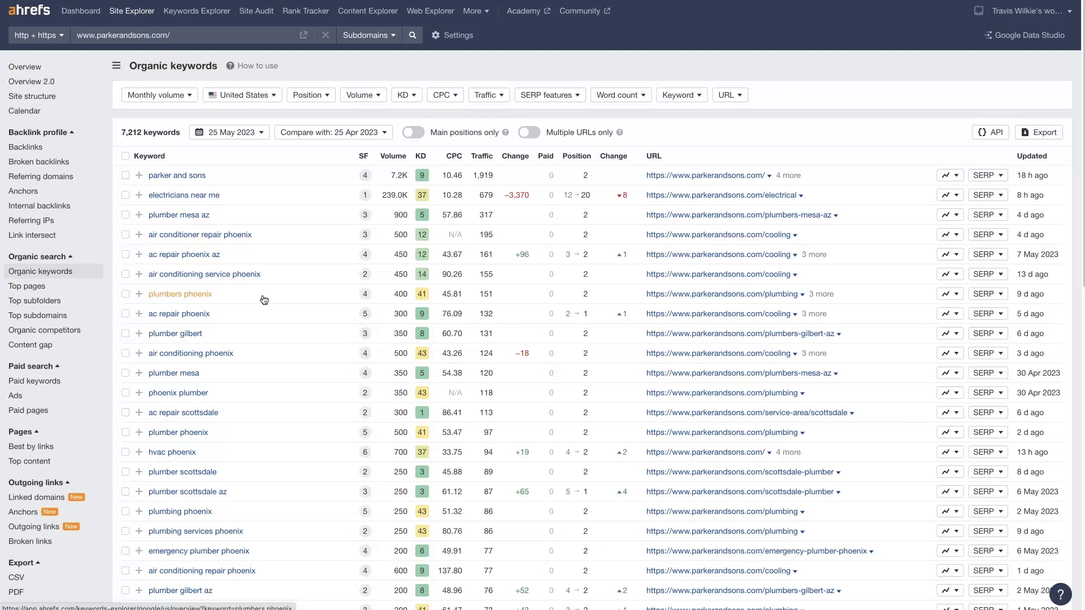
left_click(196, 399)
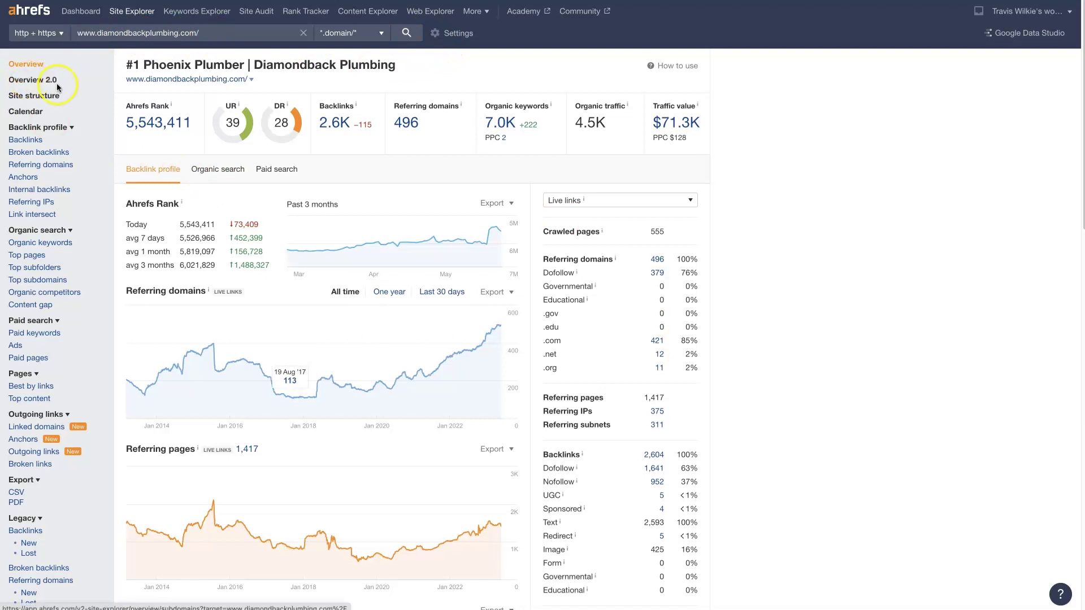
- From Overview 2.0, open Diamondback's 6,468 organic keywords and start a CSV export
left_click(31, 67)
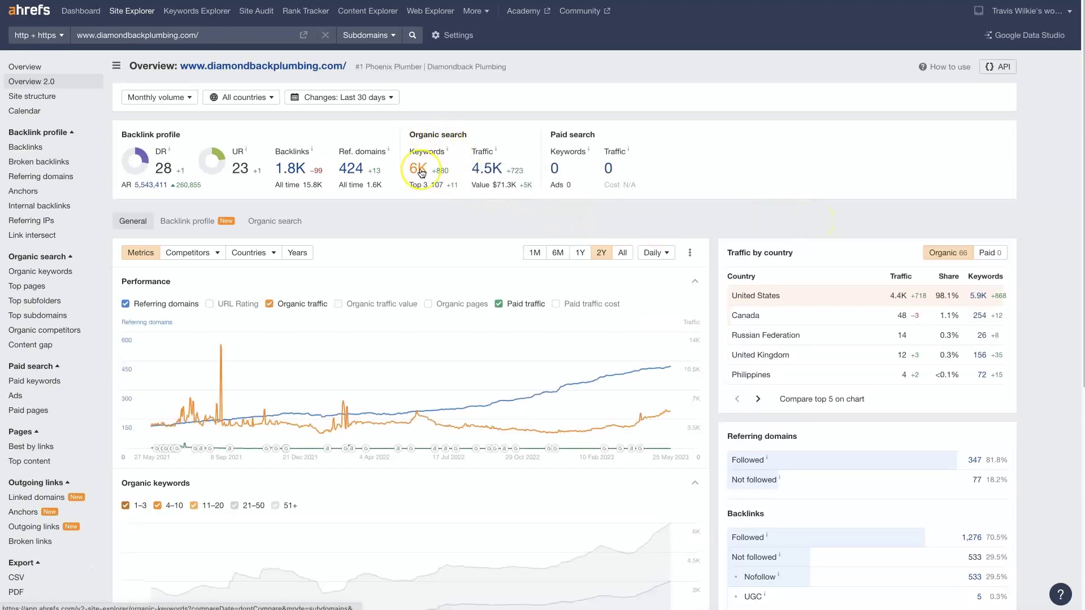
left_click(421, 174)
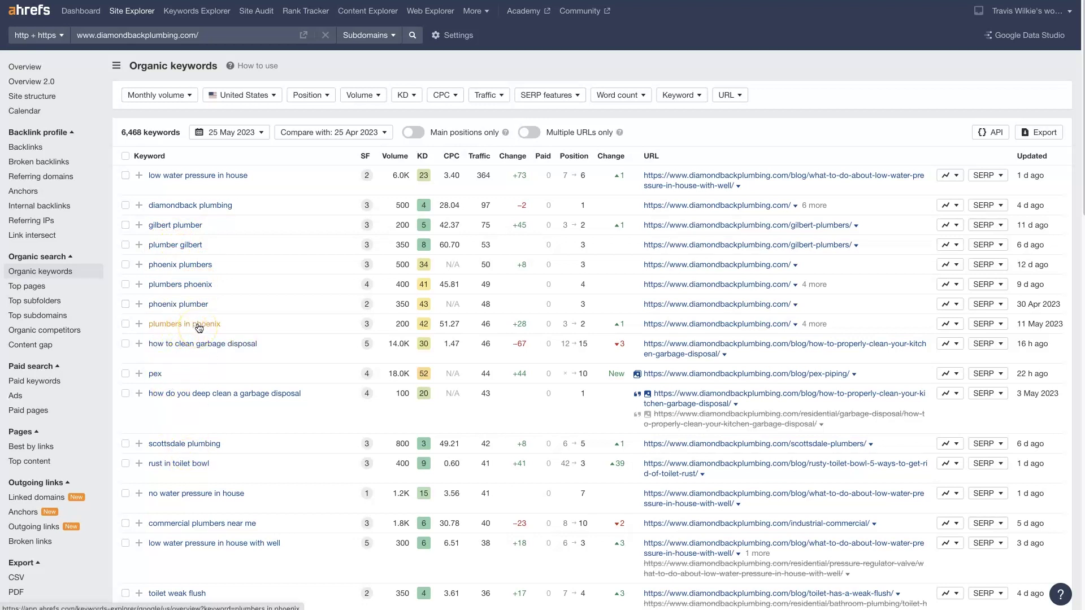
left_click(1041, 136)
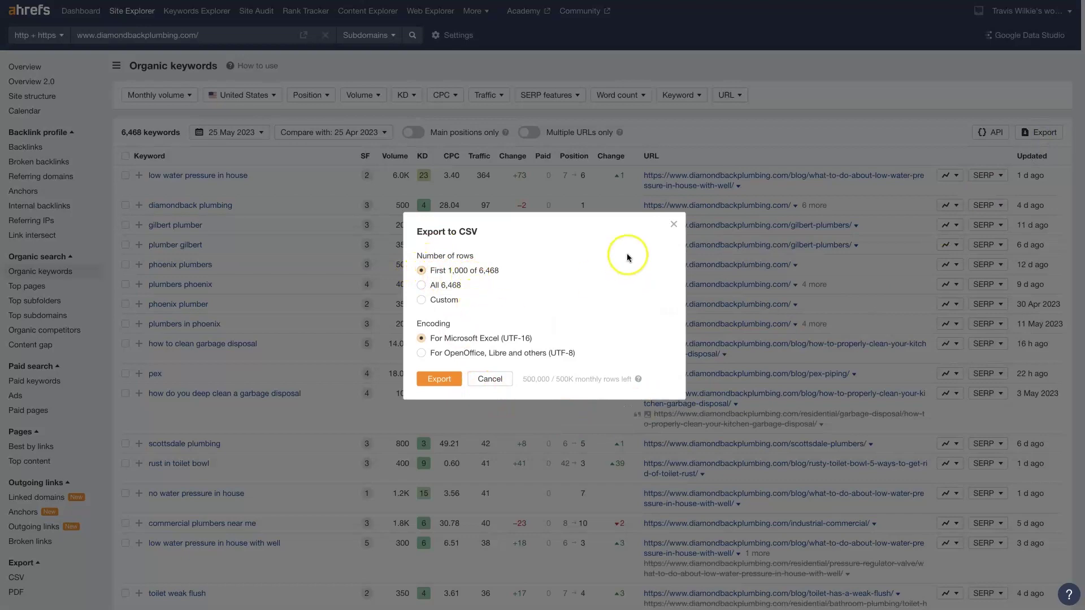
- Cancel the Export to CSV dialog, leaving Diamondback's keyword table showing
left_click(675, 224)
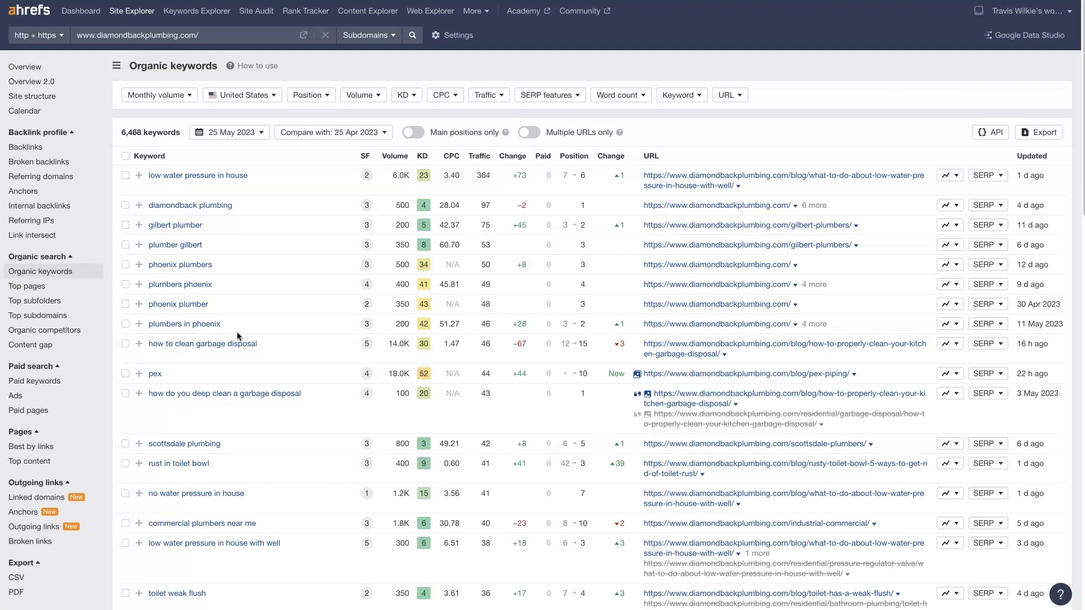
- Search 'phoenix plumbers' in Keywords Explorer, showing KD 34, volume 500, traffic potential 800
left_click(239, 266)
left_click_drag(239, 267, 198, 262)
right_click(198, 262)
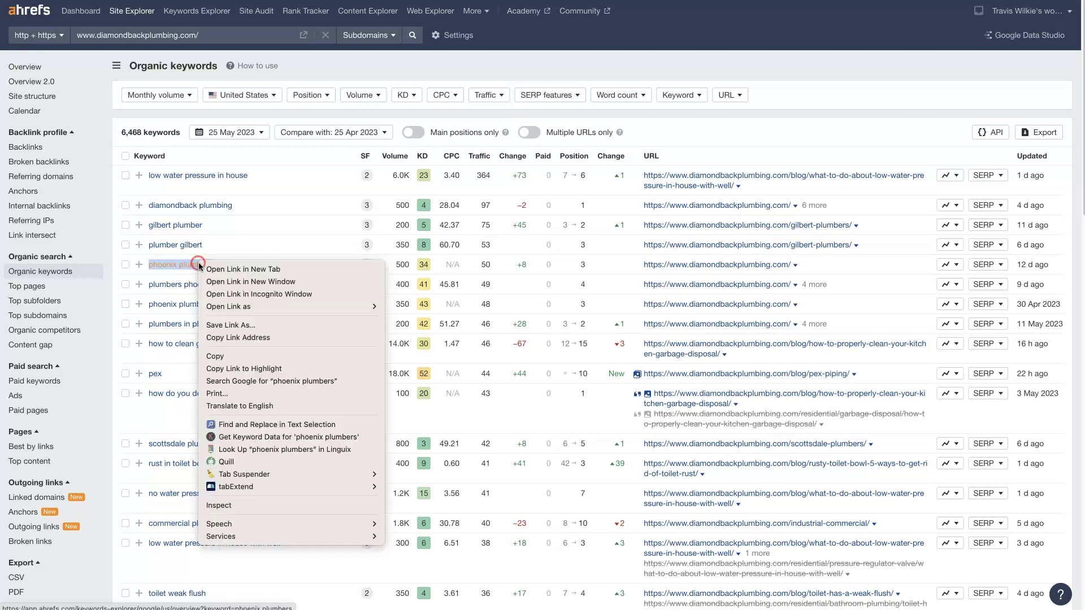
left_click(229, 356)
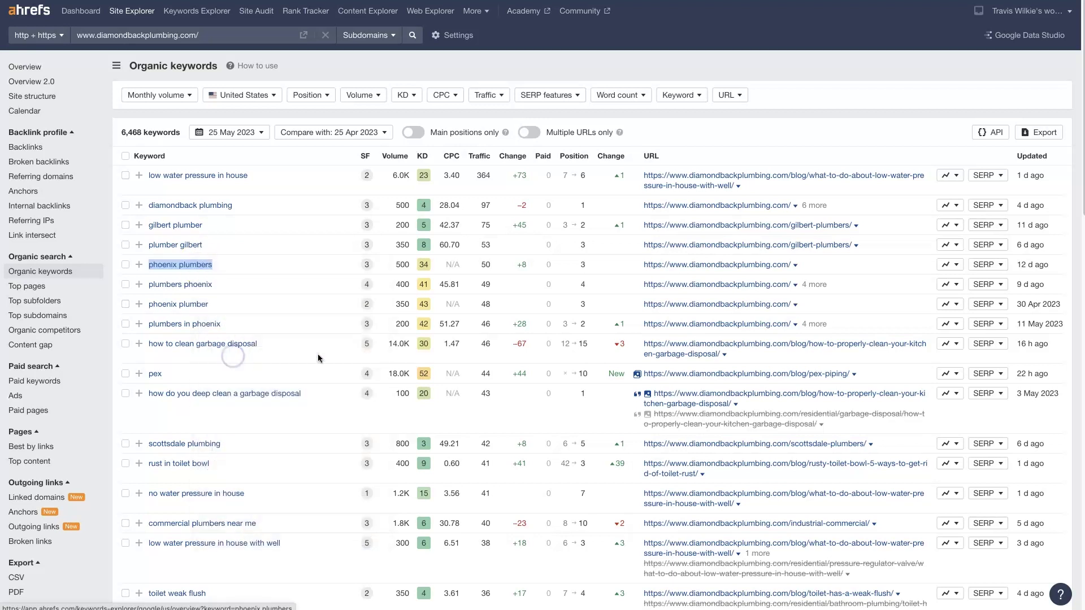
left_click(956, 6)
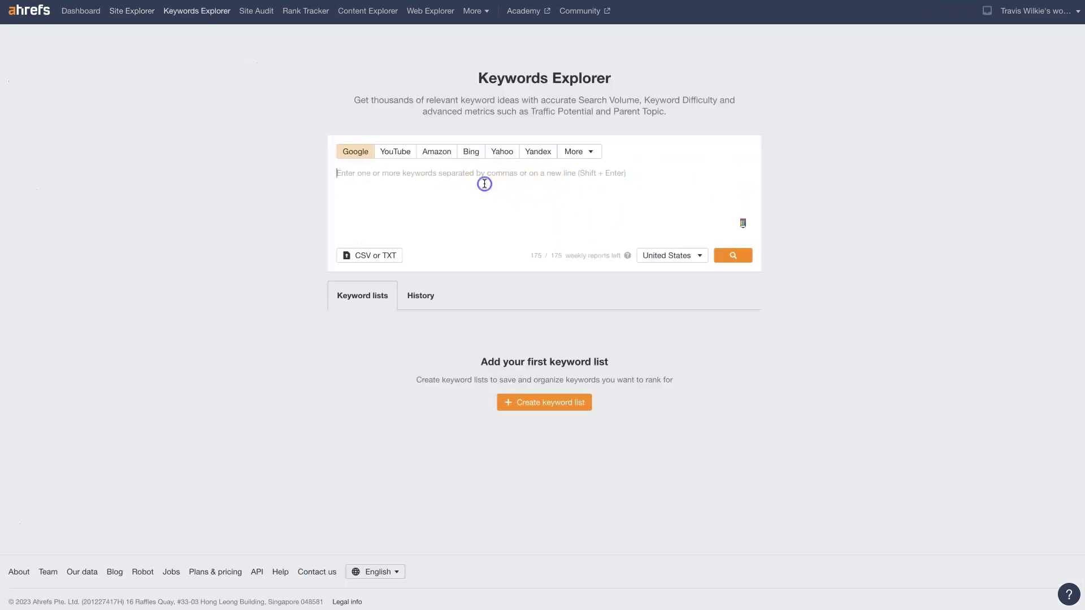
type("phoenix plumbers")
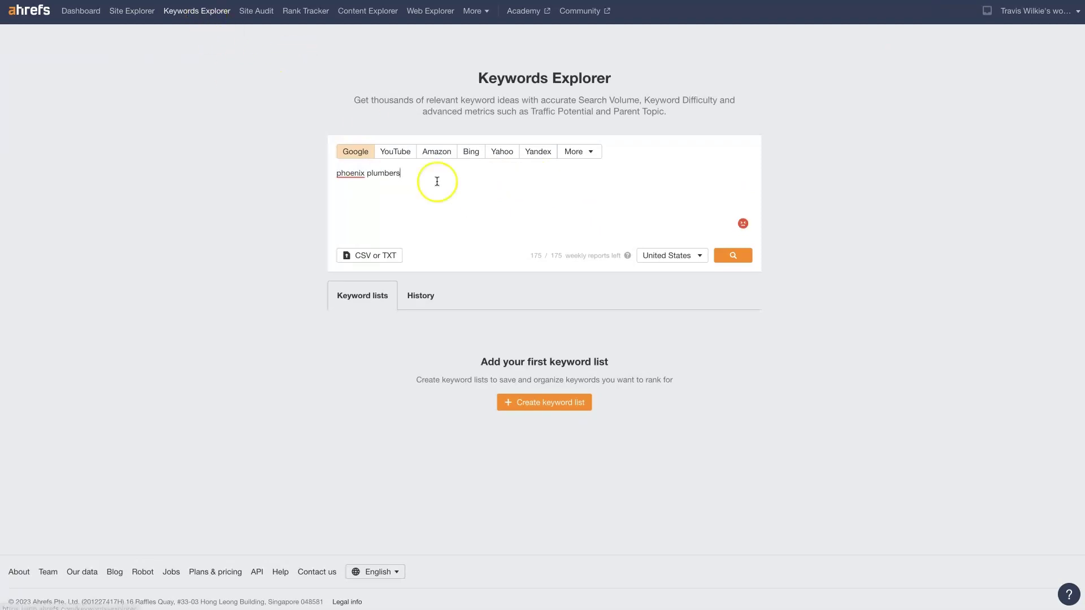
left_click(732, 255)
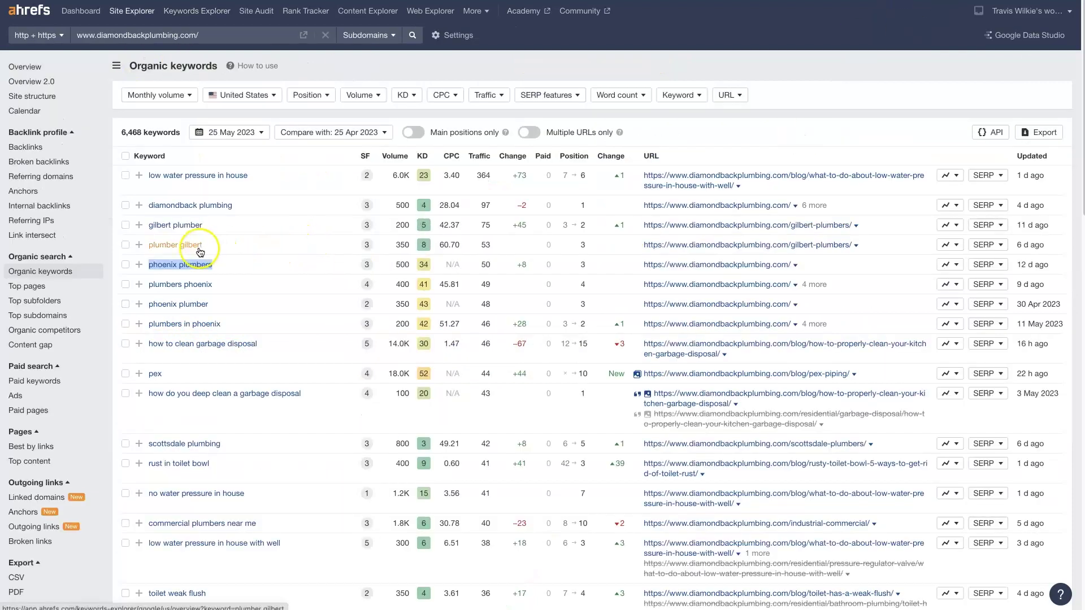
- Replace the Keywords Explorer query with 'plumber gilbert' and search its metrics
right_click(184, 248)
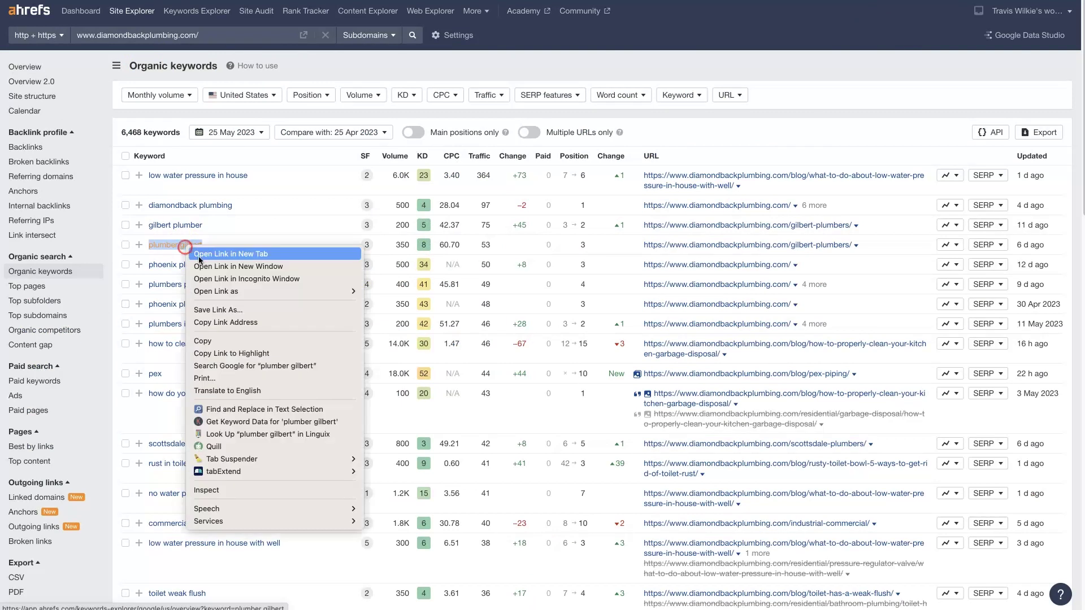
left_click(210, 341)
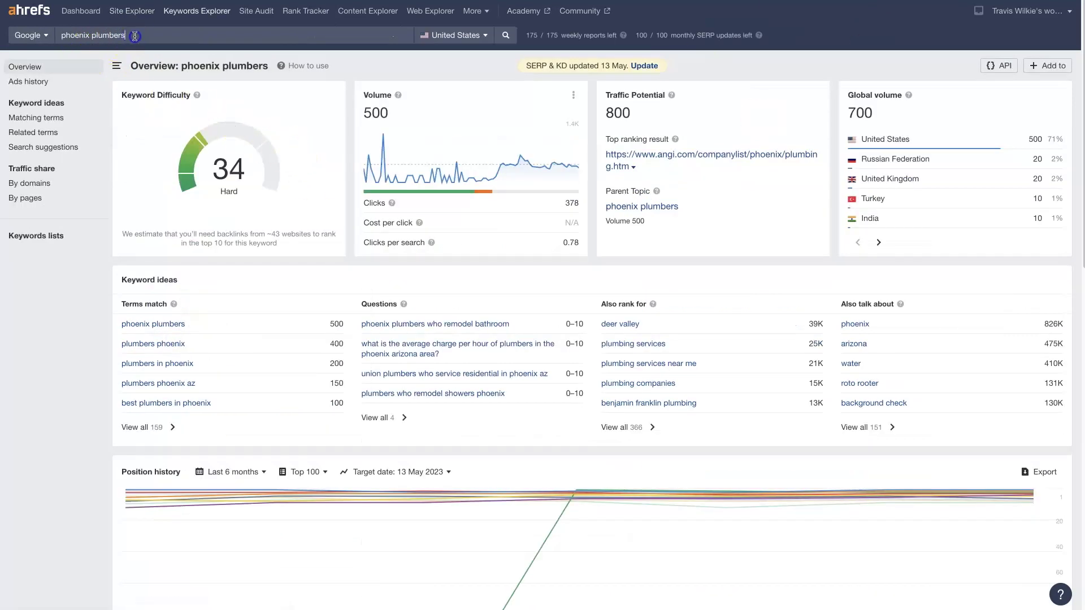
left_click_drag(134, 36, 53, 35)
type("plumber gilbert")
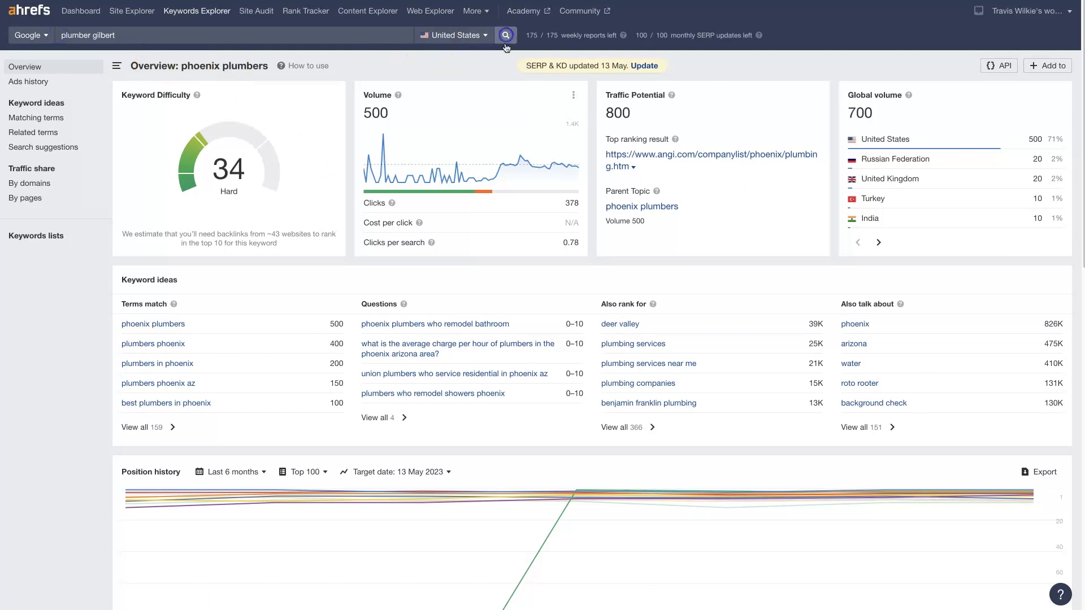
left_click(505, 40)
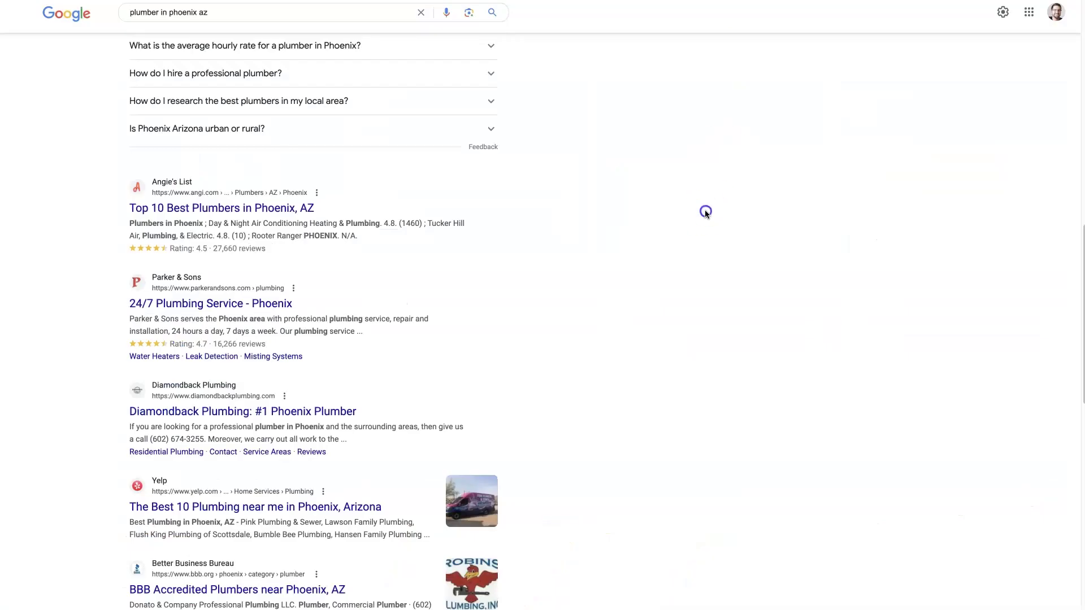
scroll(706, 212, "up", 15)
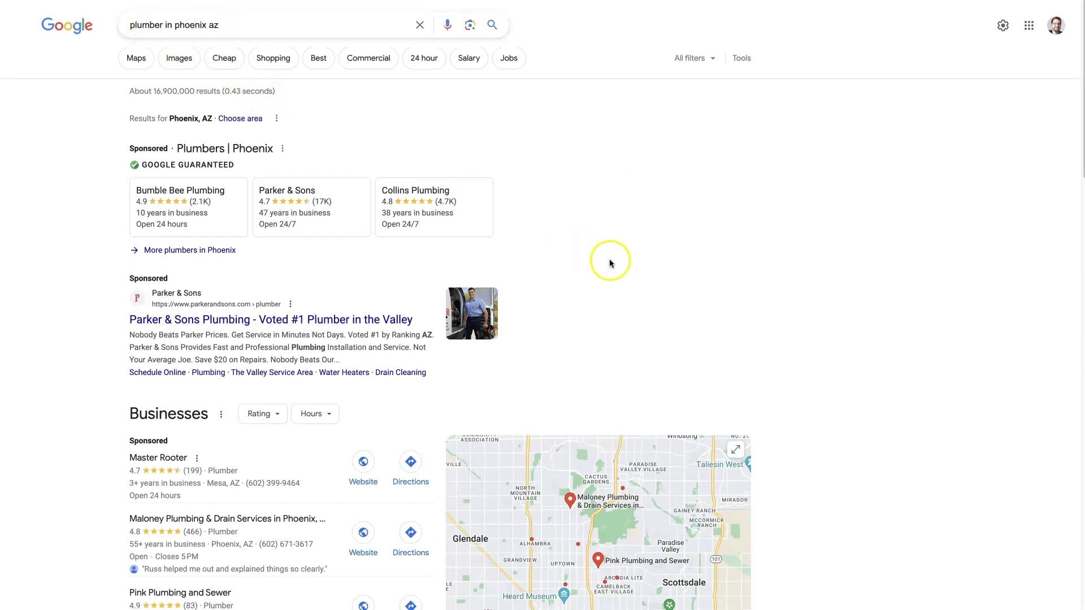
scroll(609, 263, "down", 3)
scroll(860, 267, "down", 3)
scroll(766, 279, "down", 3)
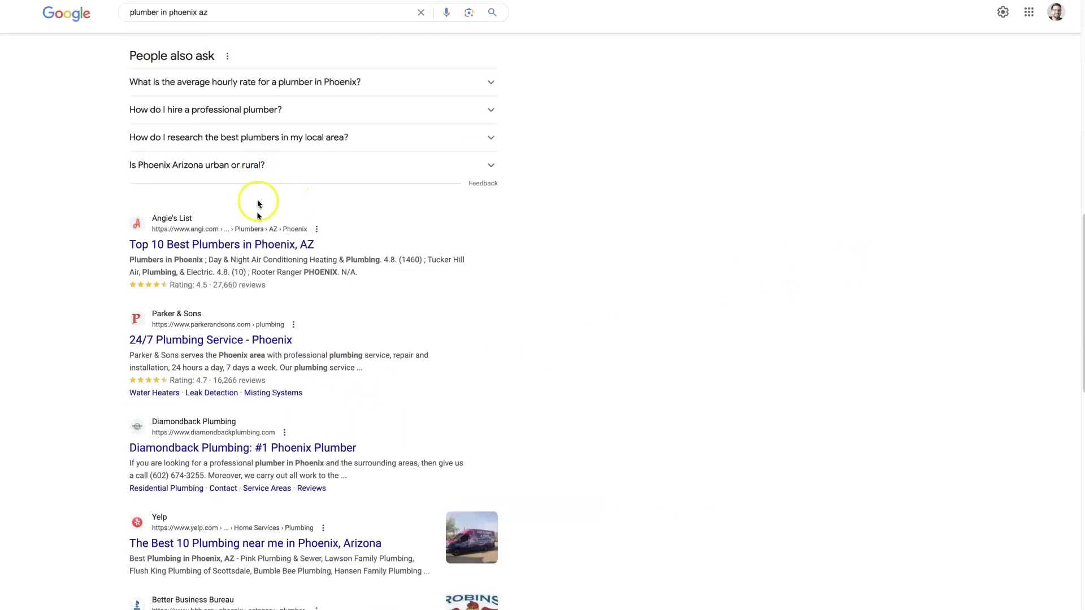
scroll(261, 498, "down", 1)
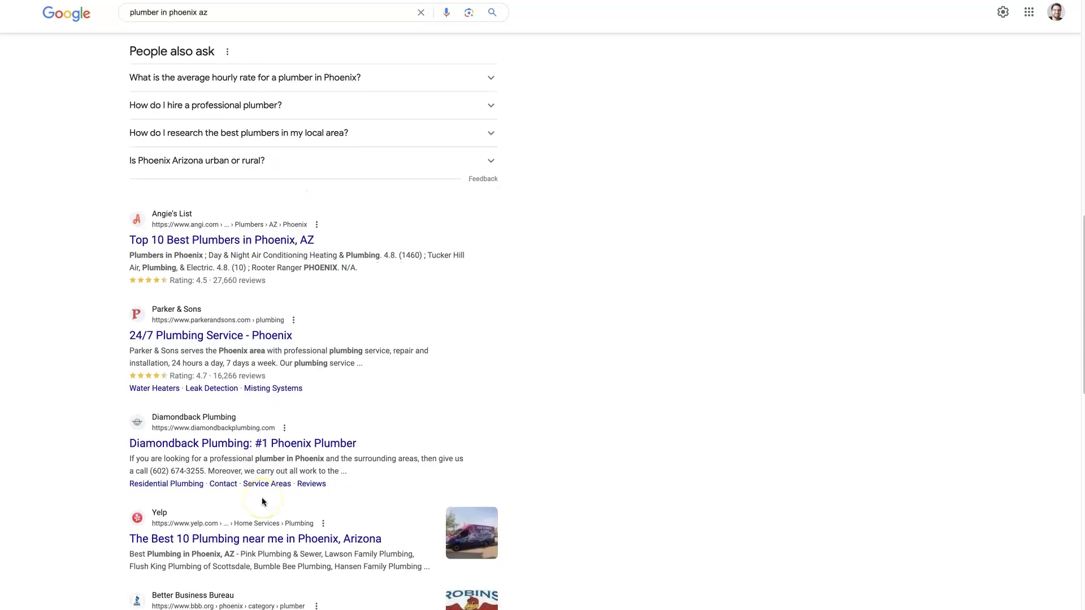